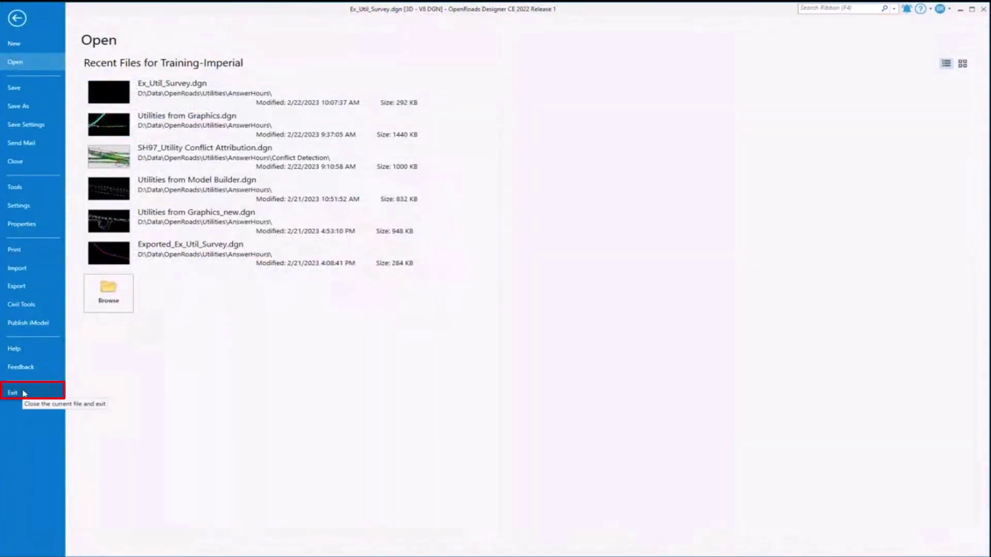
Exit OpenRoads Designer and relaunch it to the Training-Imperial WorkSet start page
{"action": "left_click", "coordinate": [23, 394]}
{"action": "double_click", "coordinate": [536, 55]}
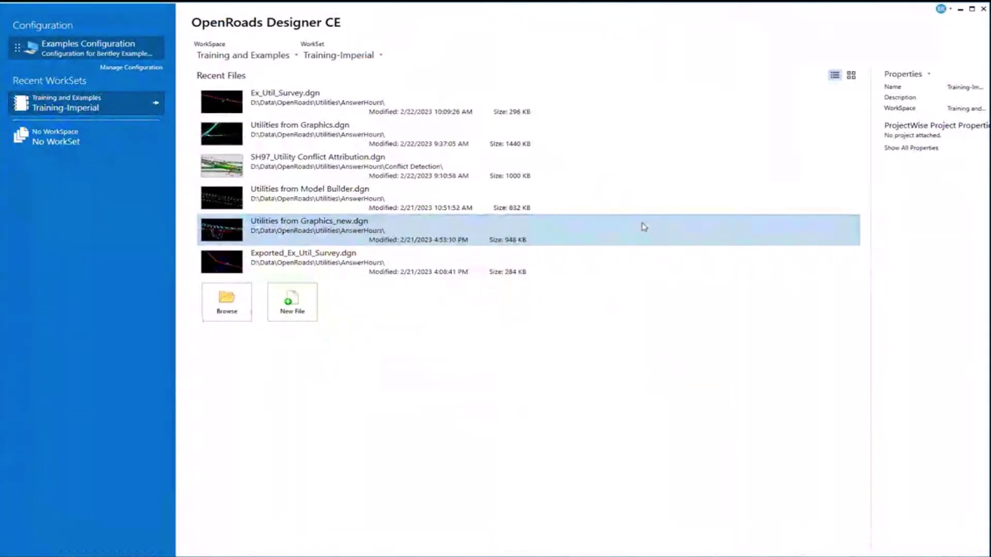
Open Utilities from Graphics.dgn from the Recent Files list
{"action": "left_click", "coordinate": [222, 137]}
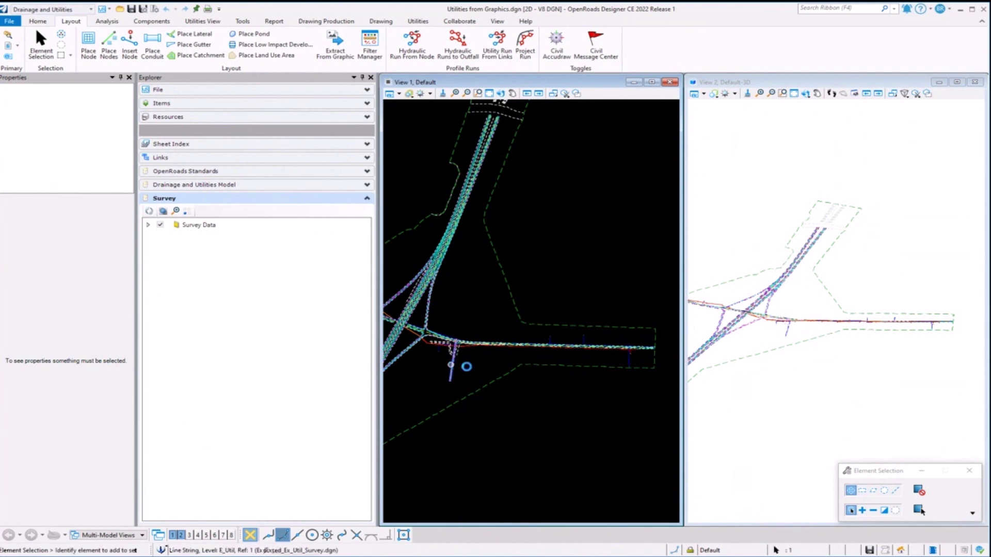
Select two survey line strings to inspect their properties
{"action": "left_click", "coordinate": [462, 365]}
{"action": "scroll", "coordinate": [414, 324], "scroll_direction": "up", "scroll_amount": 5}
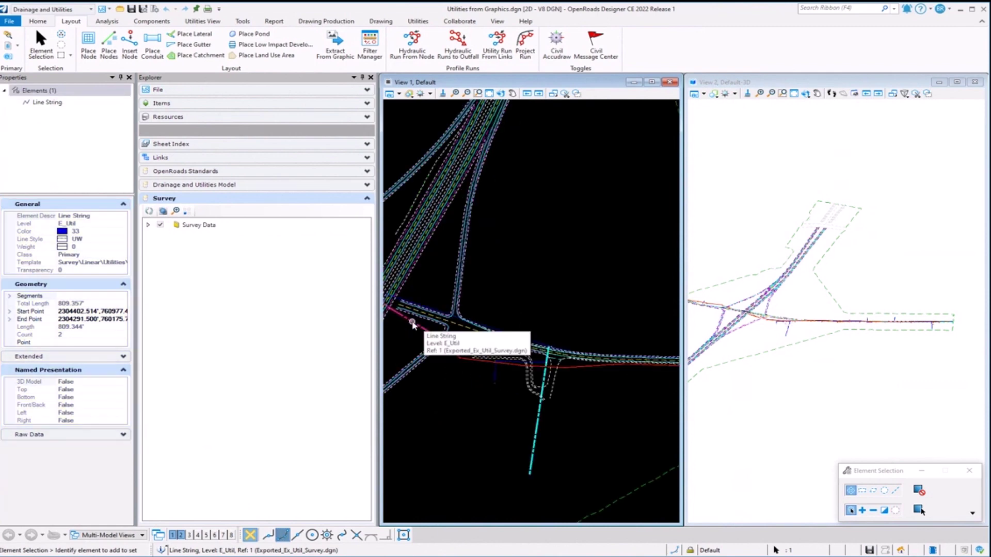
{"action": "left_click", "coordinate": [413, 324]}
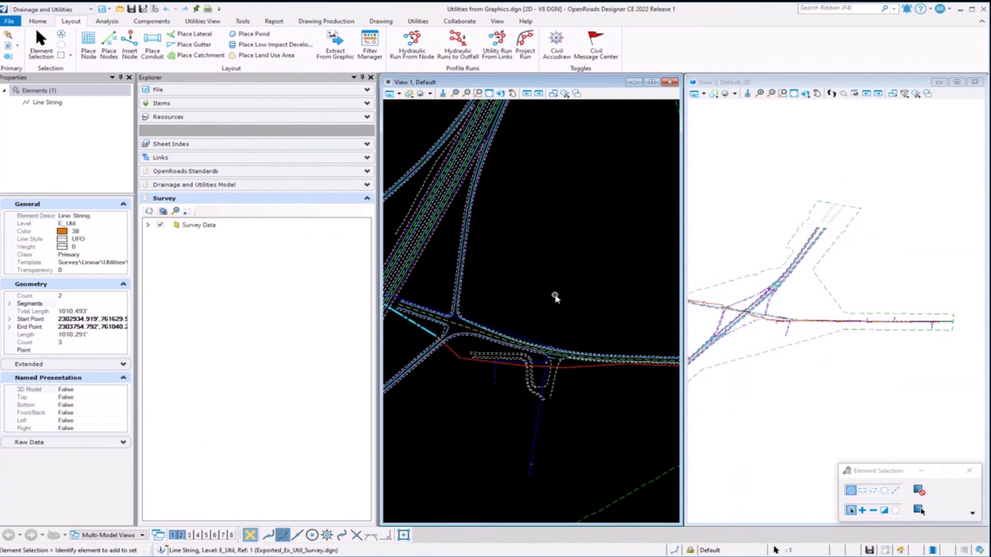
{"action": "scroll", "coordinate": [537, 319], "scroll_direction": "down", "scroll_amount": 3}
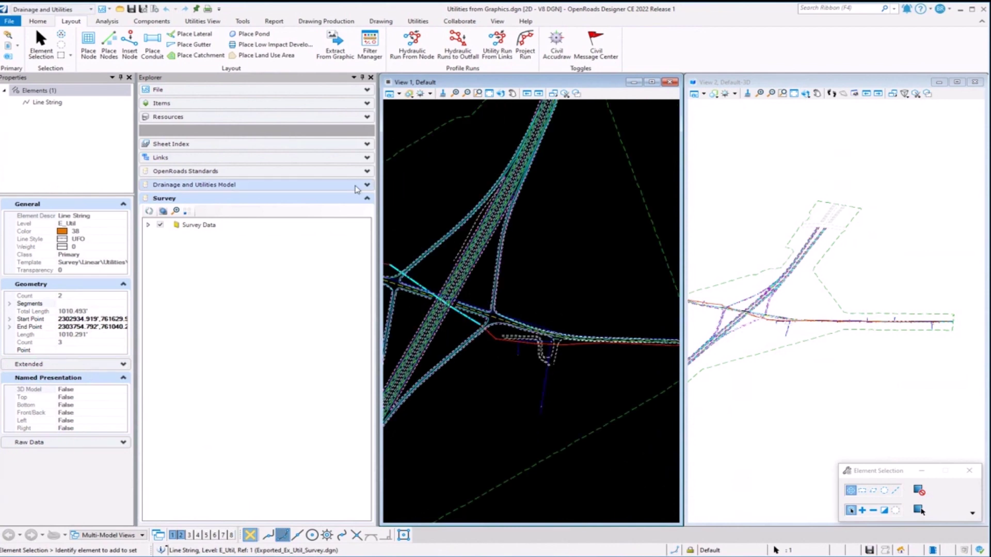
Show the Comm Duct feature definition under Drainage and Utilities > Conduit > CommunicationsSegment in Explorer
{"action": "left_click", "coordinate": [354, 172]}
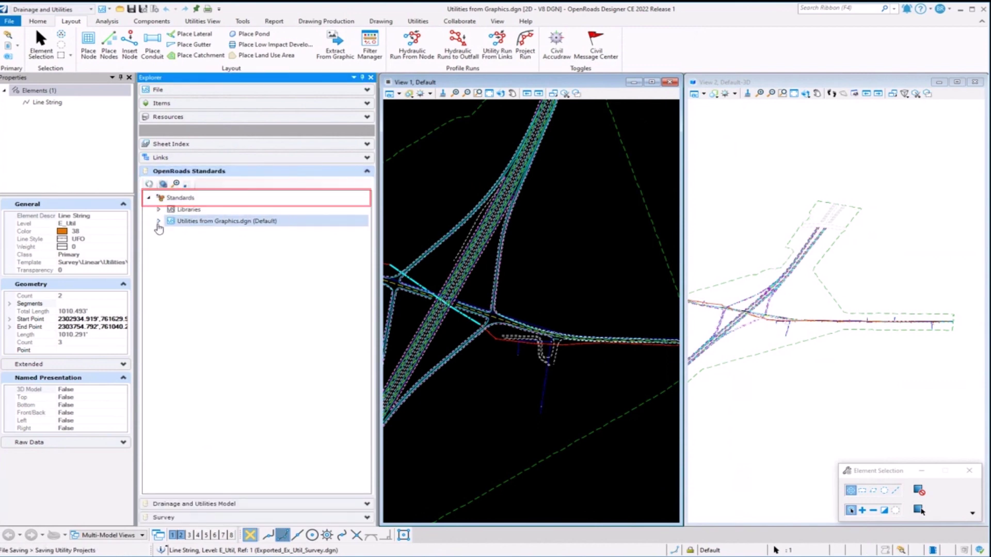
{"action": "left_click", "coordinate": [158, 221]}
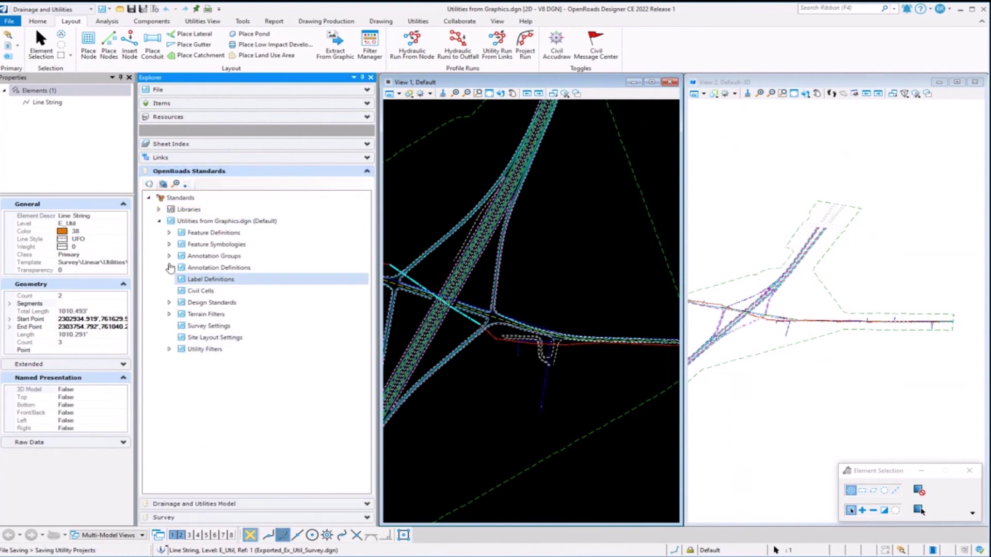
{"action": "left_click", "coordinate": [169, 233]}
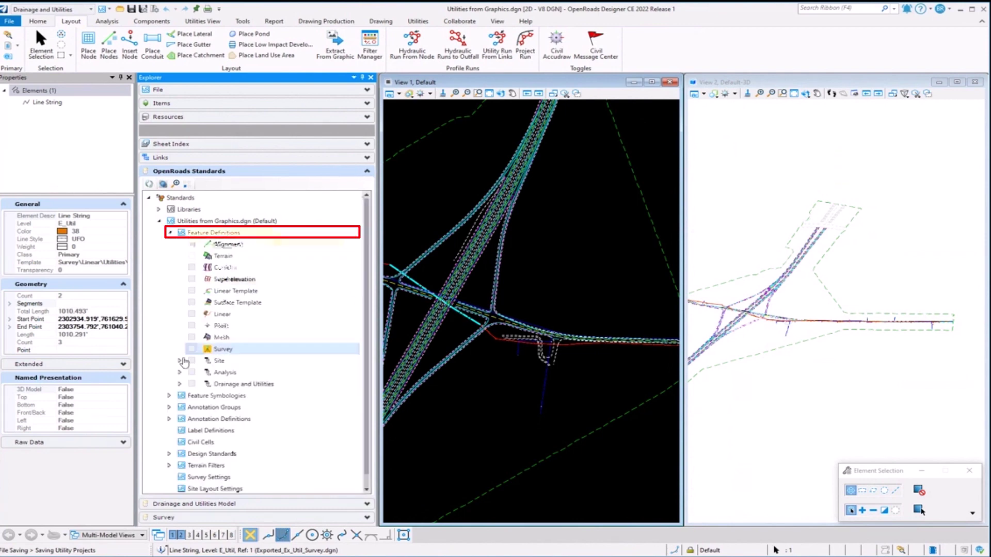
{"action": "left_click", "coordinate": [179, 385]}
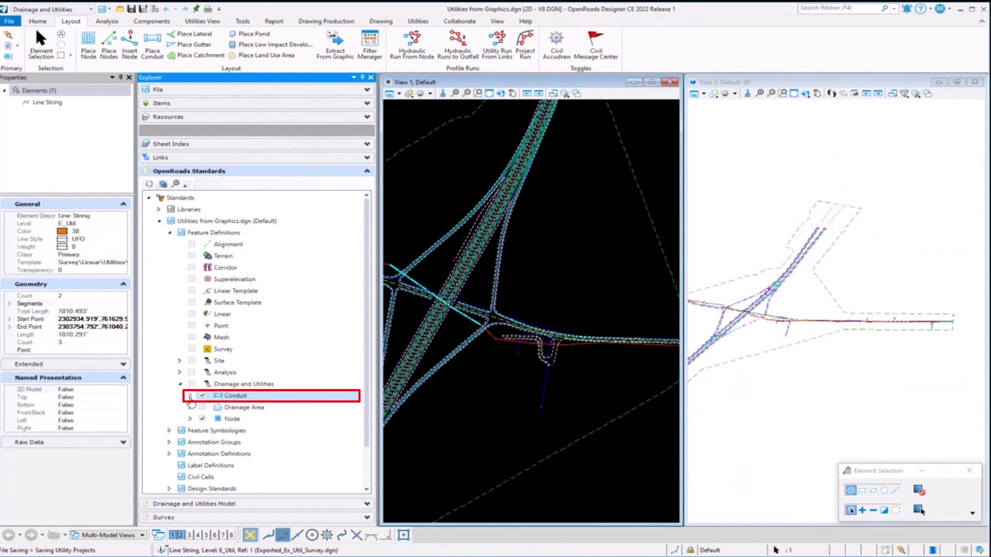
{"action": "left_click", "coordinate": [189, 395]}
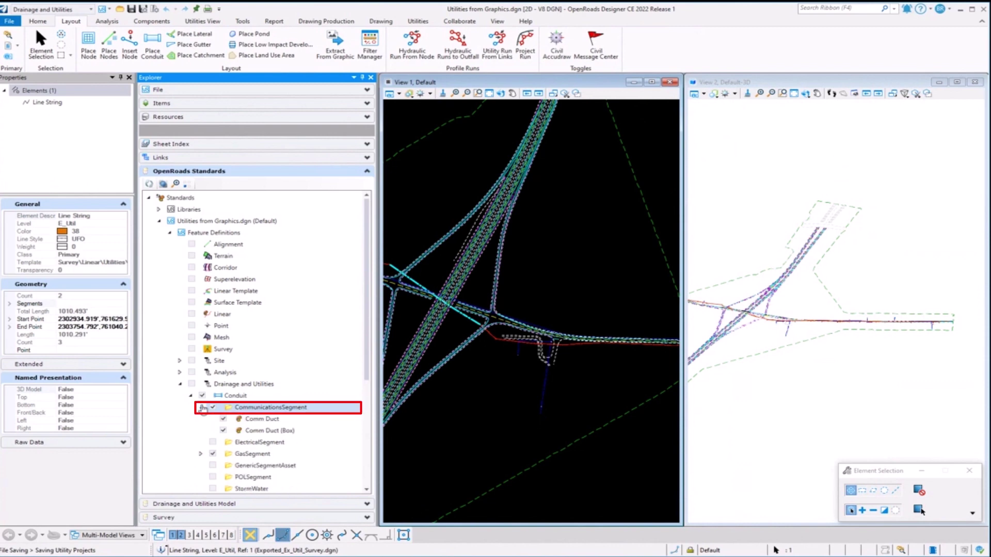
{"action": "left_click", "coordinate": [201, 407]}
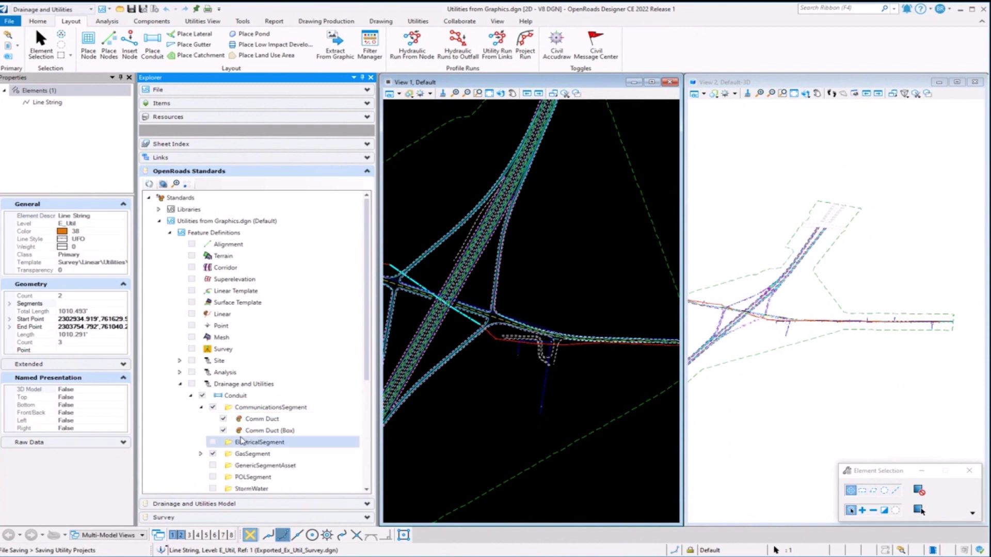
{"action": "left_click", "coordinate": [262, 419]}
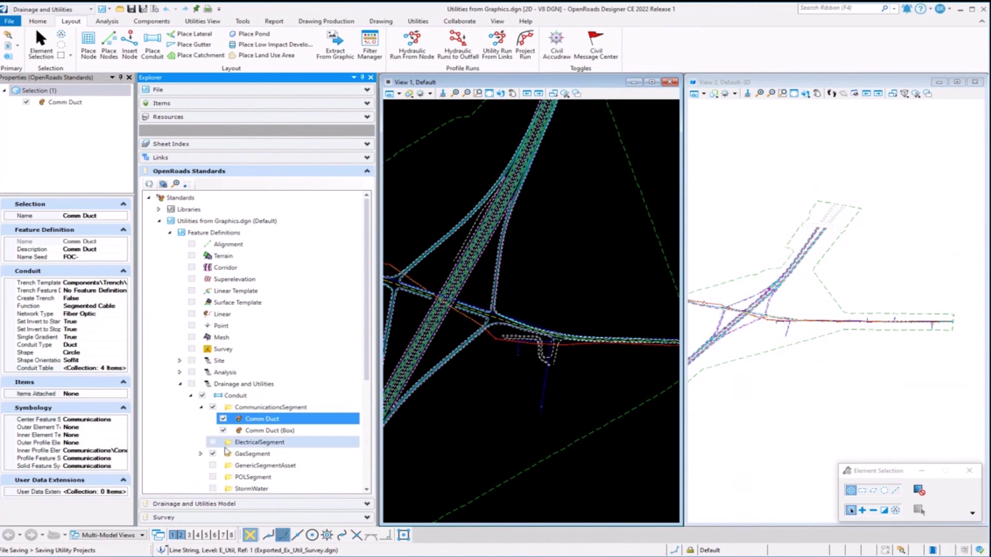
{"action": "left_click", "coordinate": [200, 454]}
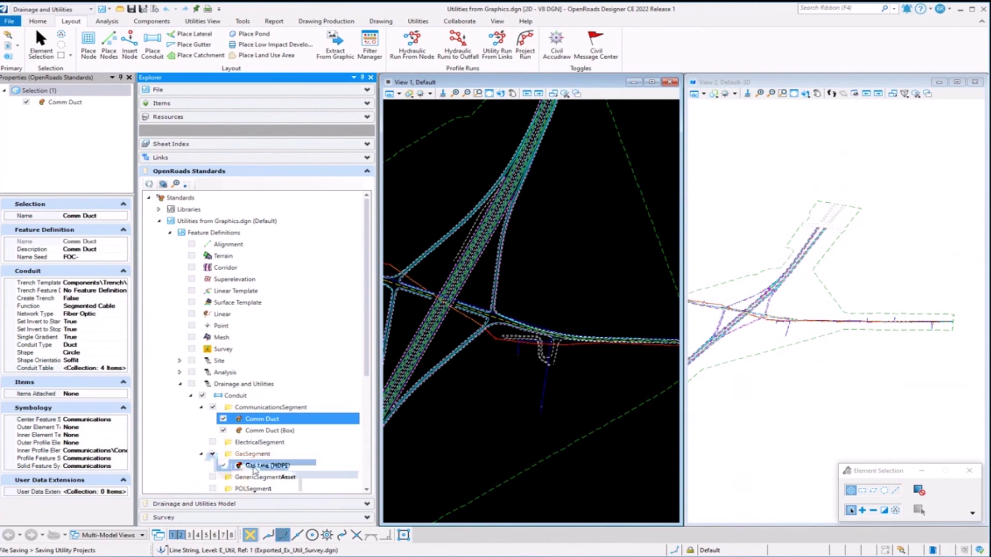
{"action": "left_click", "coordinate": [253, 467]}
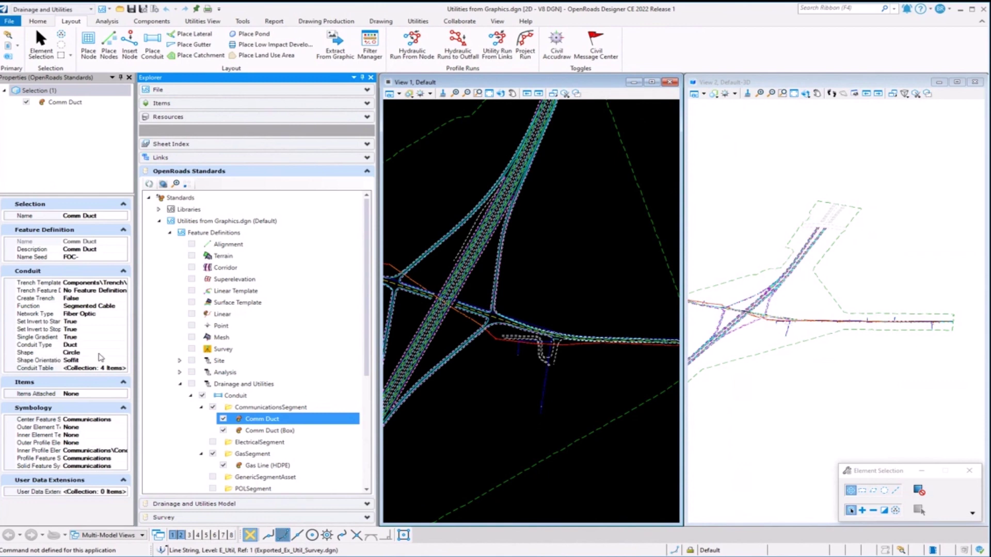
{"action": "left_click", "coordinate": [98, 353]}
{"action": "left_click", "coordinate": [98, 353]}
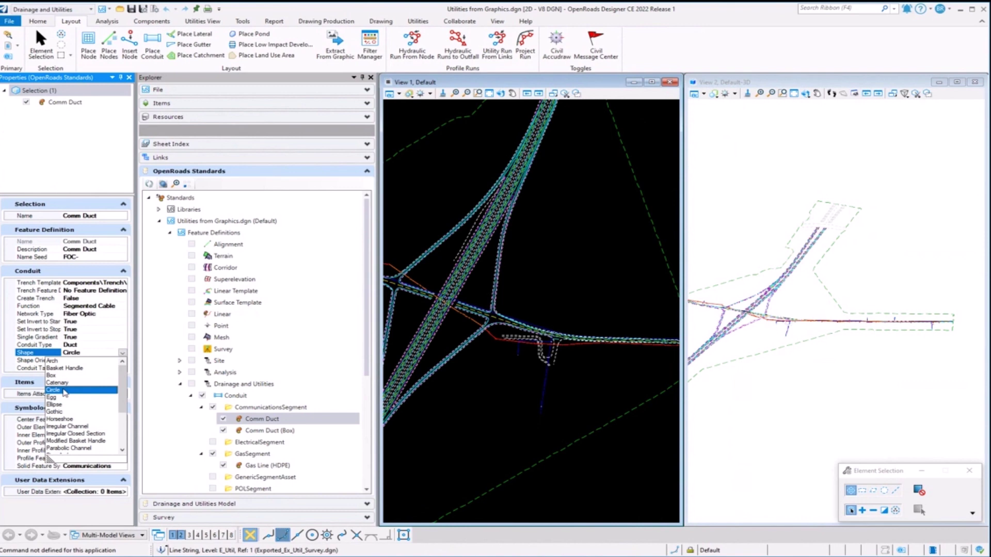
{"action": "left_click", "coordinate": [64, 391]}
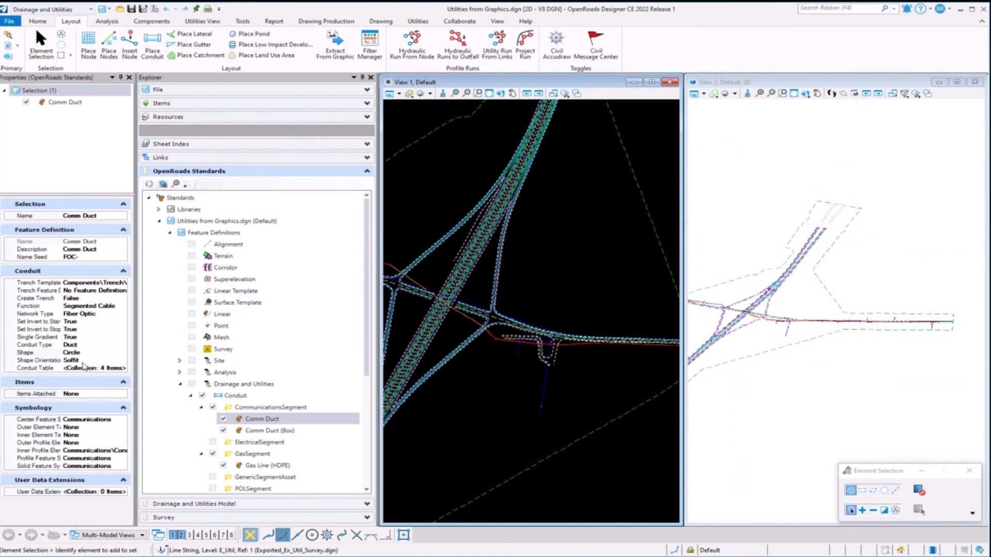
{"action": "left_click", "coordinate": [83, 360]}
{"action": "left_click", "coordinate": [123, 361]}
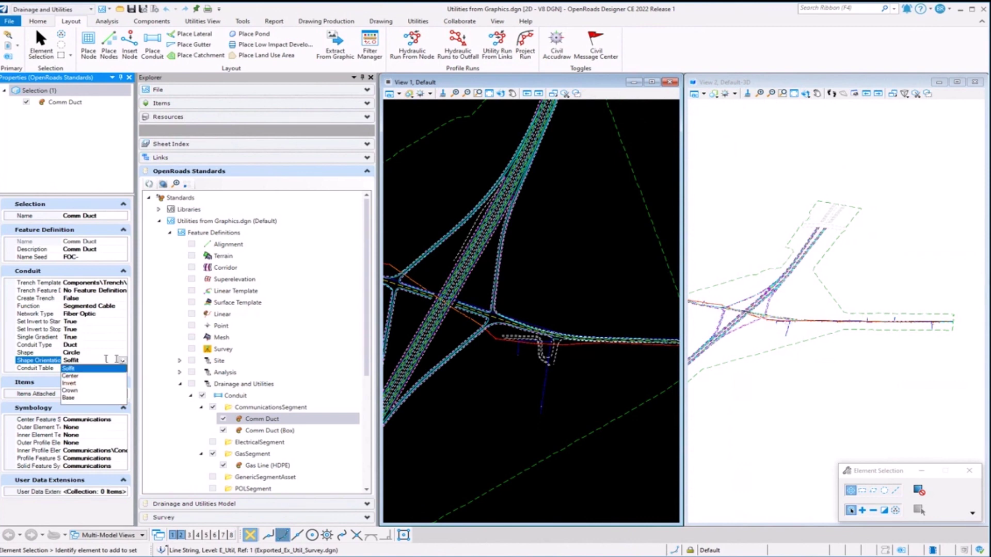
{"action": "left_click", "coordinate": [114, 360]}
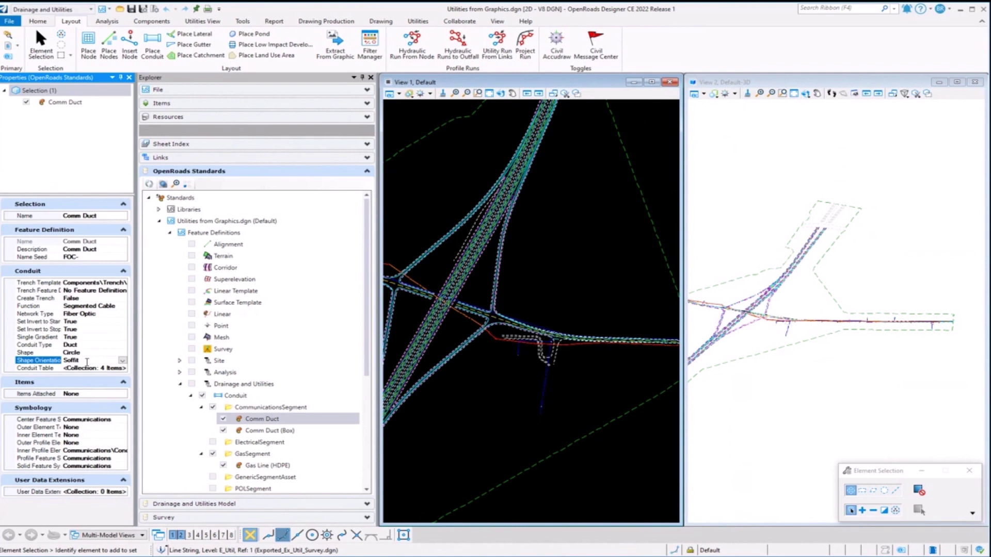
{"action": "left_click", "coordinate": [90, 368]}
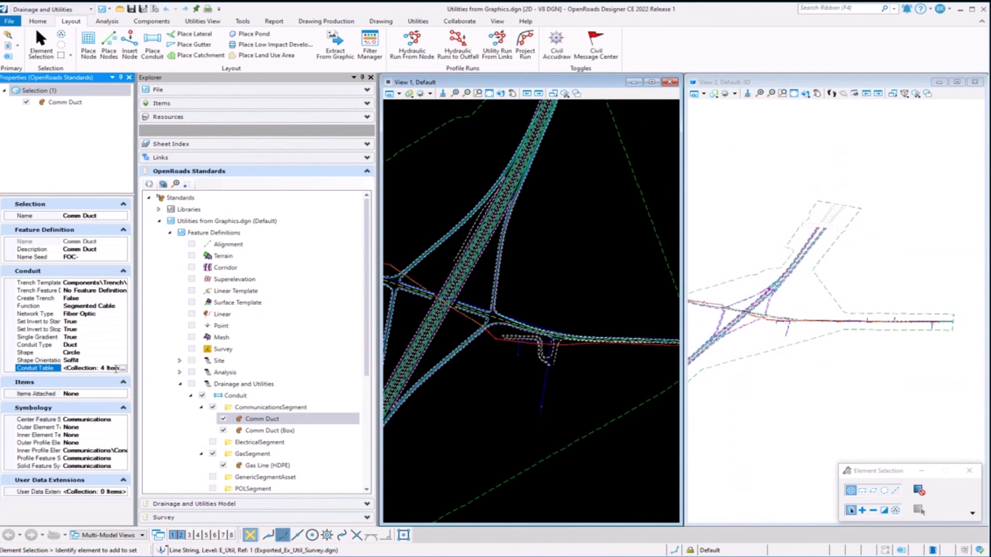
{"action": "left_click", "coordinate": [123, 370]}
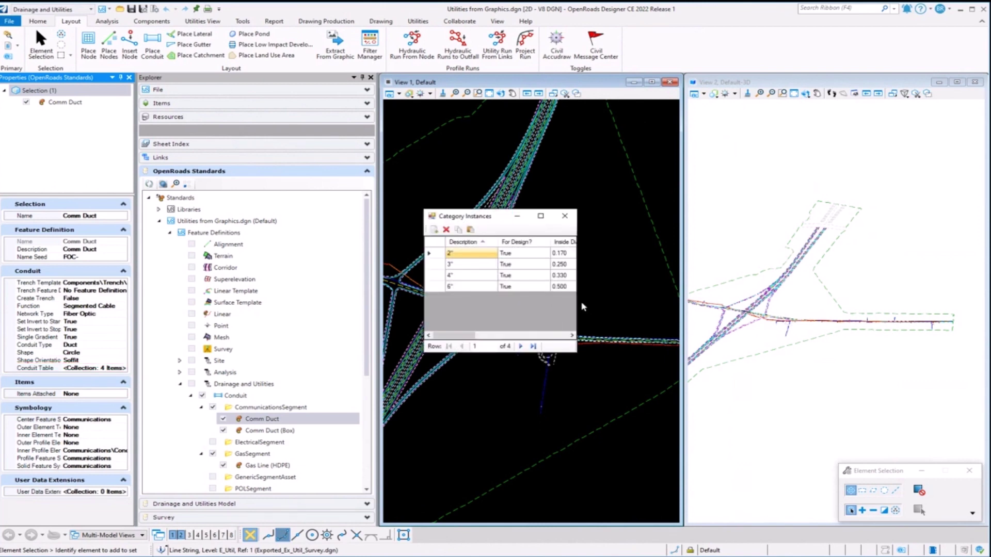
{"action": "left_click_drag", "start_coordinate": [577, 305], "coordinate": [928, 305]}
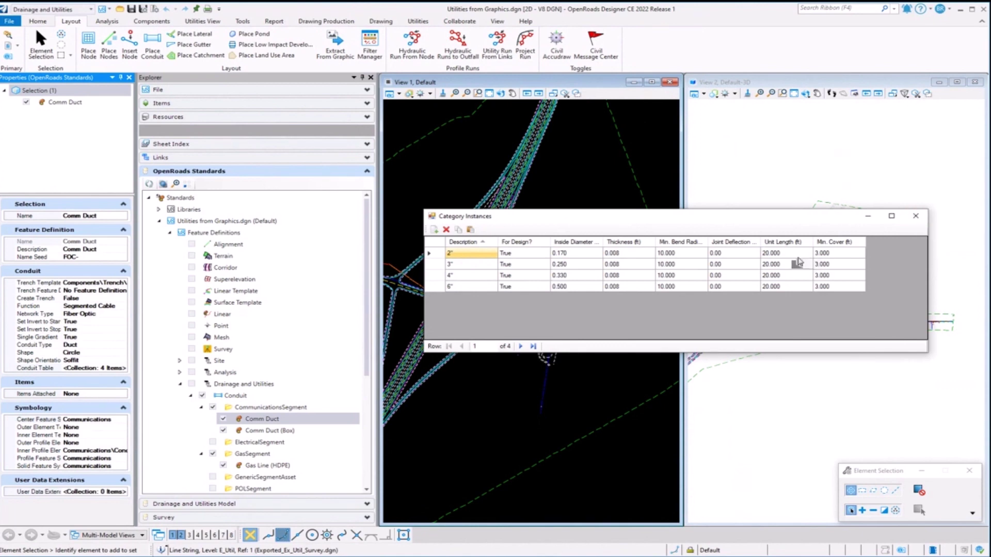
{"action": "left_click", "coordinate": [916, 216]}
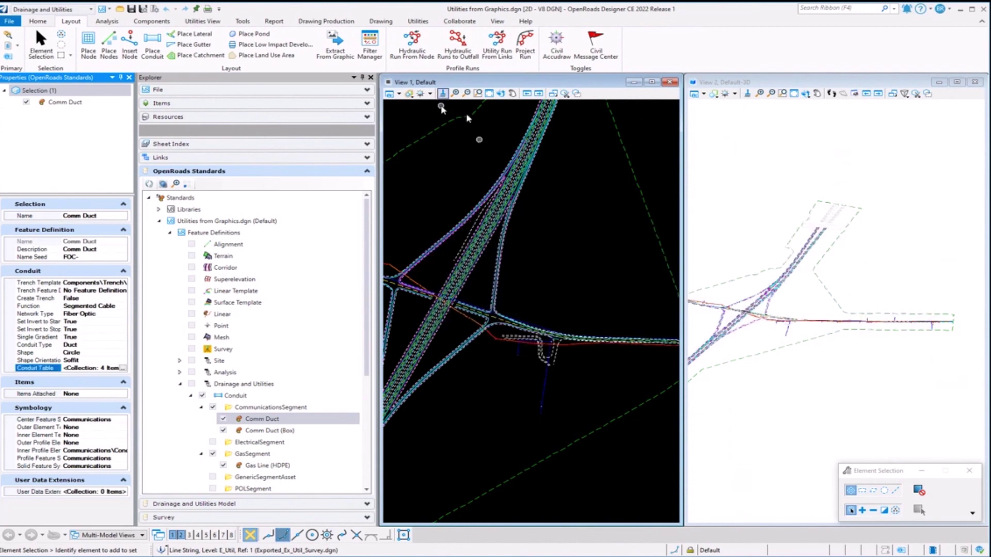
Start Extract Utilities From Graphics using Selection method with Comm Duct as the conduit feature
{"action": "left_click", "coordinate": [335, 54]}
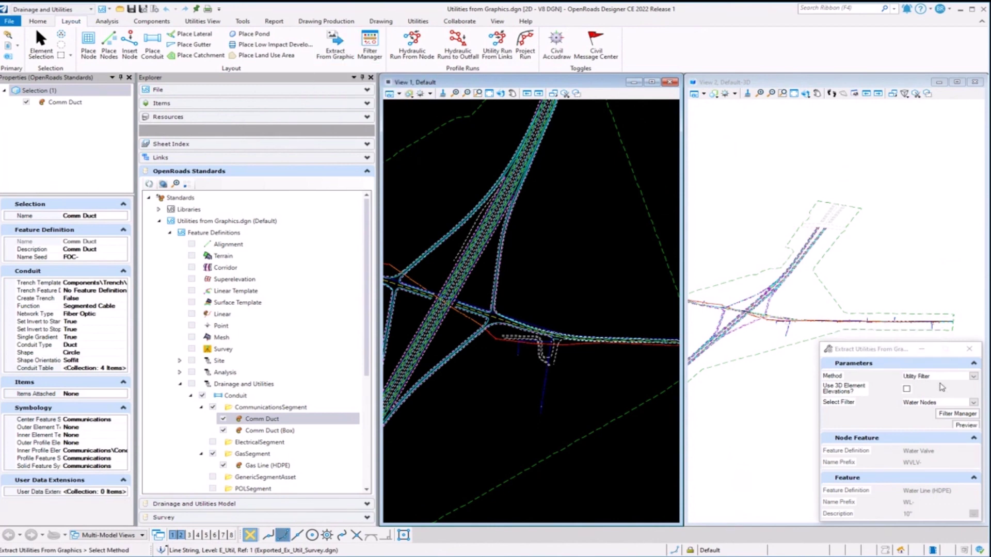
{"action": "left_click", "coordinate": [973, 376]}
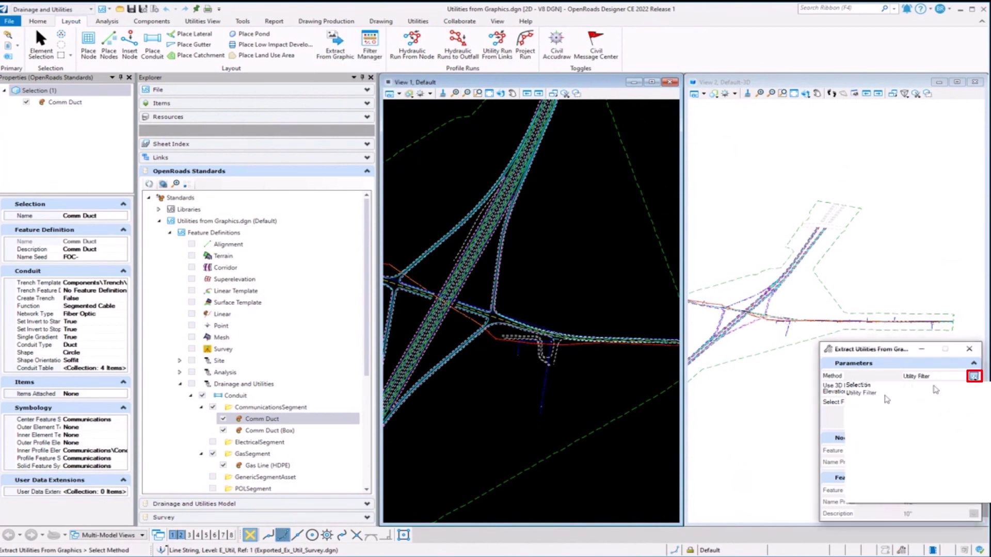
{"action": "left_click", "coordinate": [856, 385]}
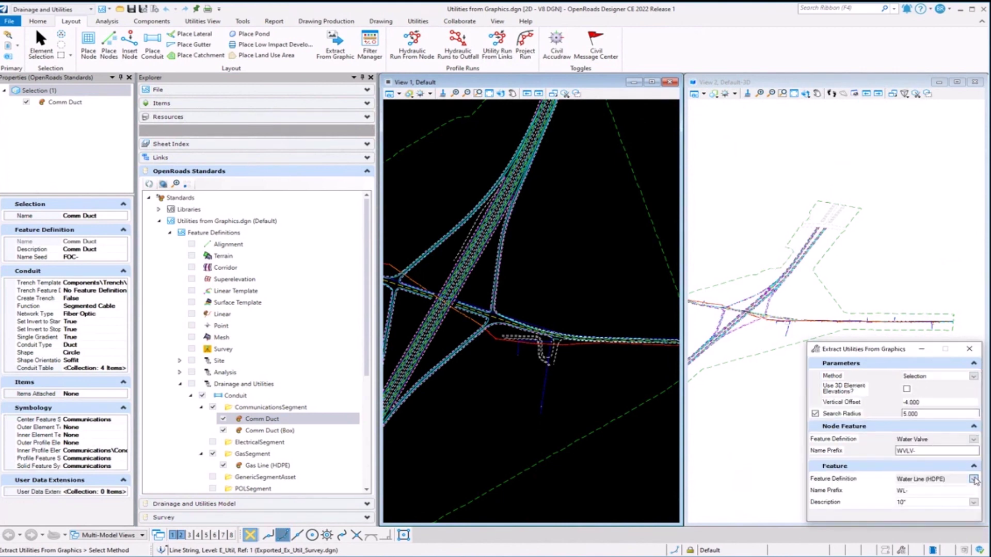
{"action": "left_click", "coordinate": [973, 479]}
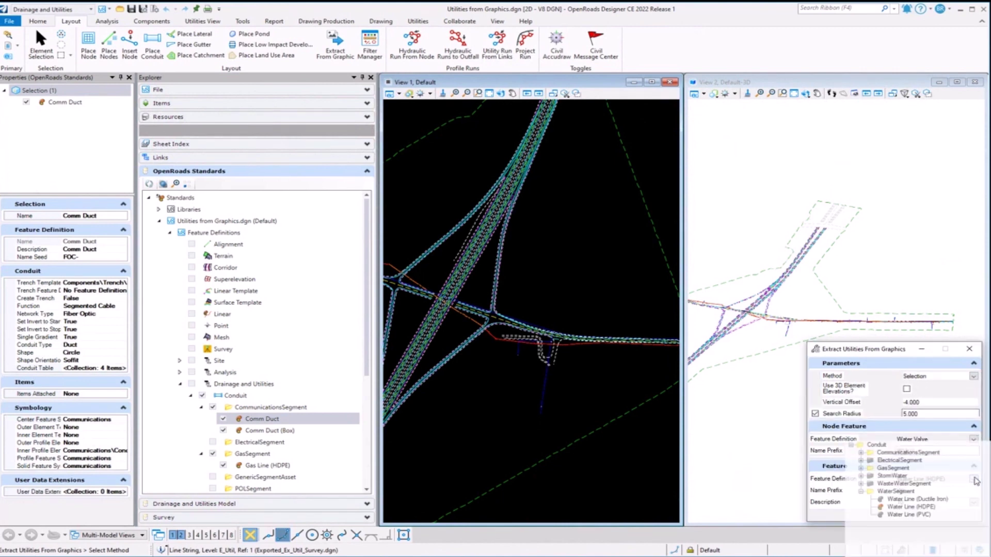
{"action": "left_click", "coordinate": [860, 452]}
{"action": "left_click", "coordinate": [904, 468]}
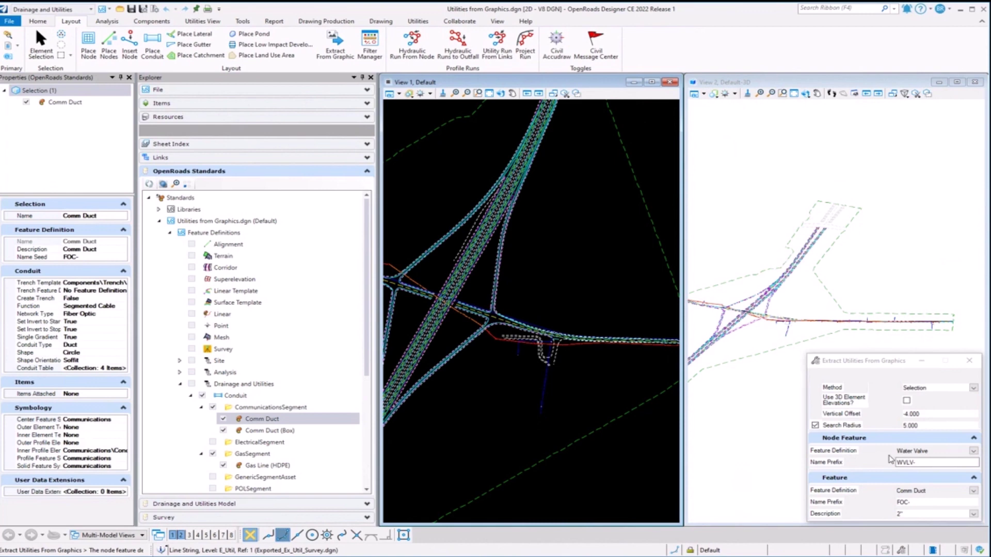
Set the node feature definition to Fiber Access Point under CommunicationsNode
{"action": "left_click", "coordinate": [973, 453]}
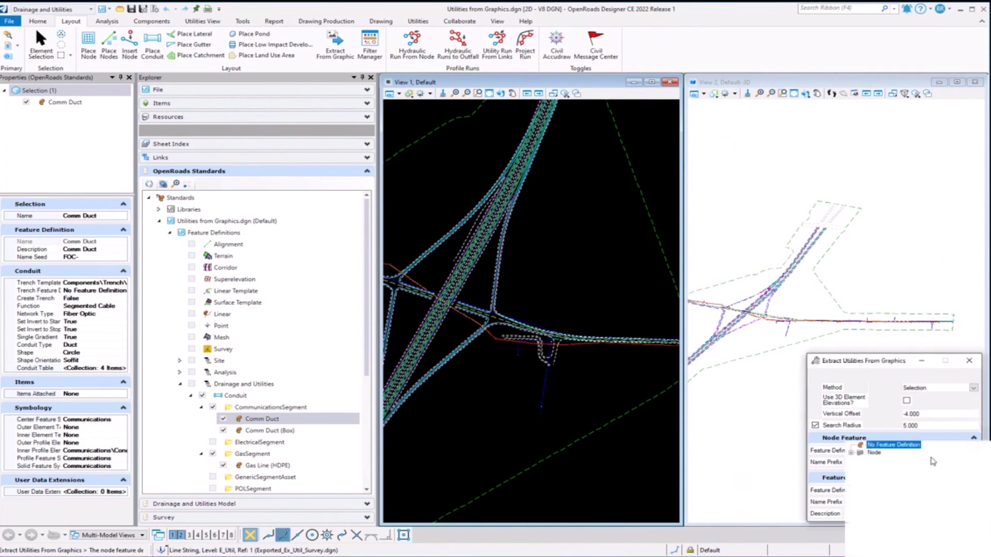
{"action": "left_click", "coordinate": [852, 454]}
{"action": "left_click", "coordinate": [861, 461]}
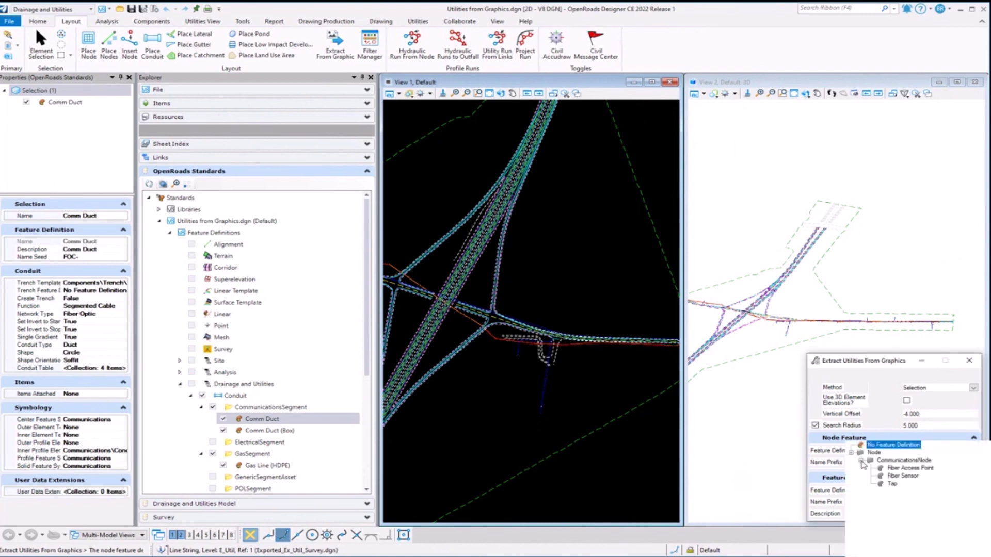
{"action": "left_click", "coordinate": [906, 469]}
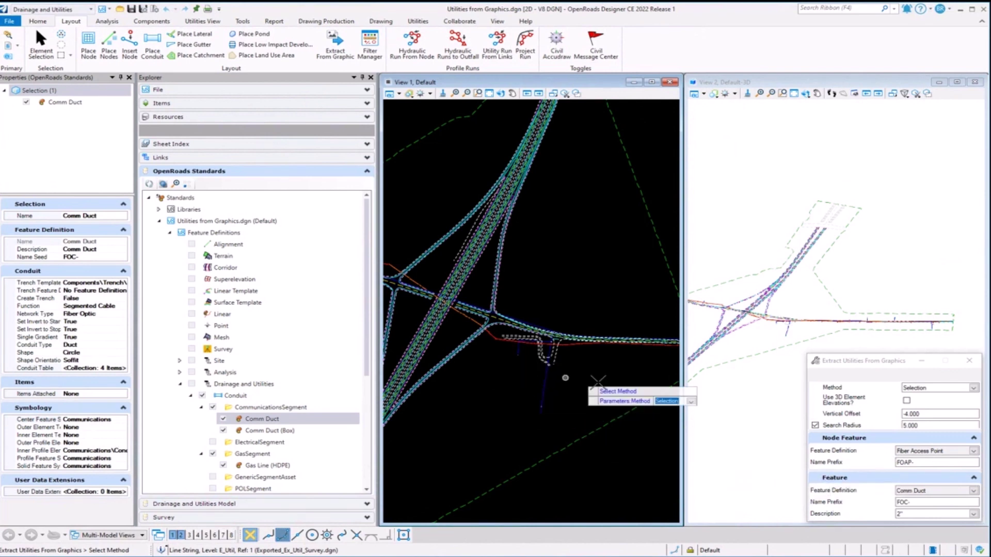
Convert the red line string to a conduit using active terrain, no 3D elevations, -4.000 offset
{"action": "left_click", "coordinate": [493, 391]}
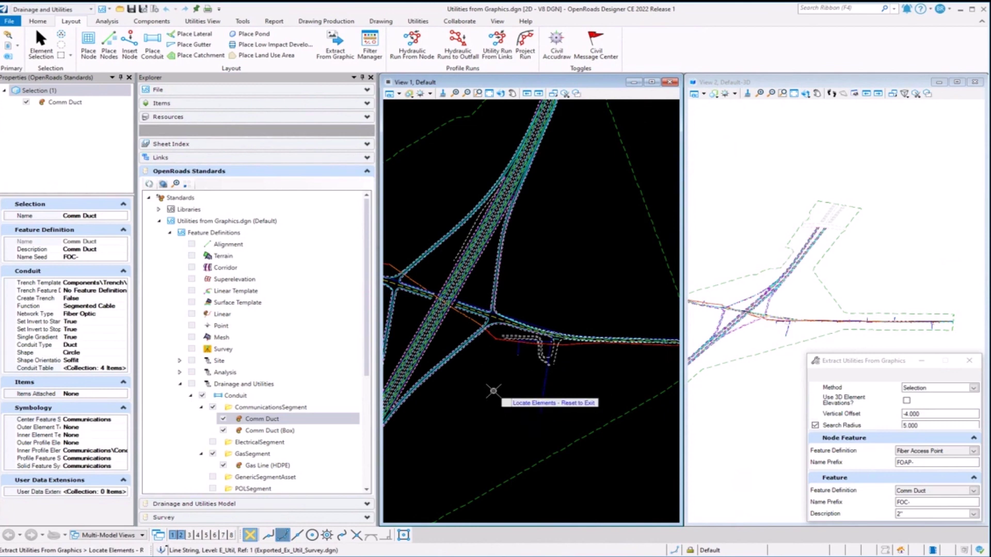
{"action": "left_click", "coordinate": [464, 316]}
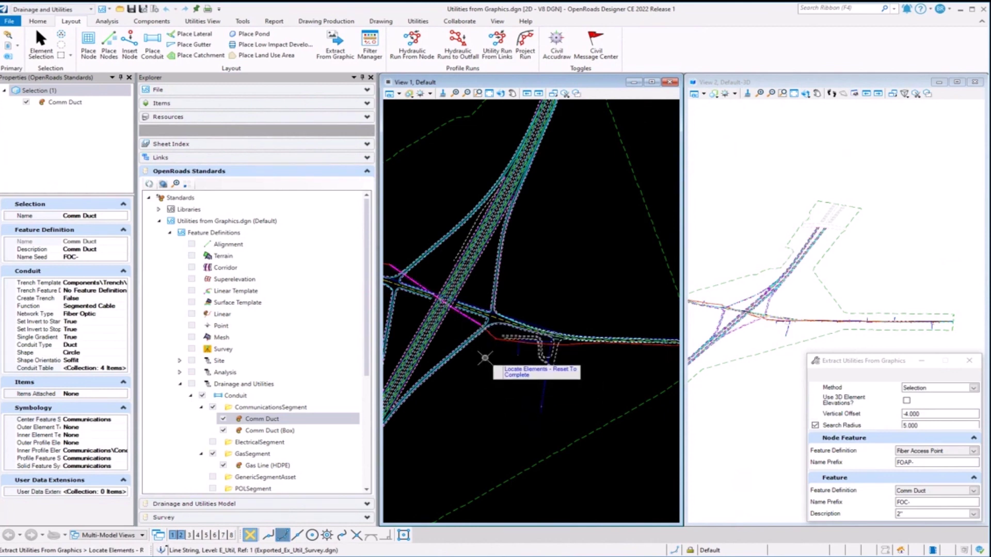
{"action": "right_click", "coordinate": [485, 357]}
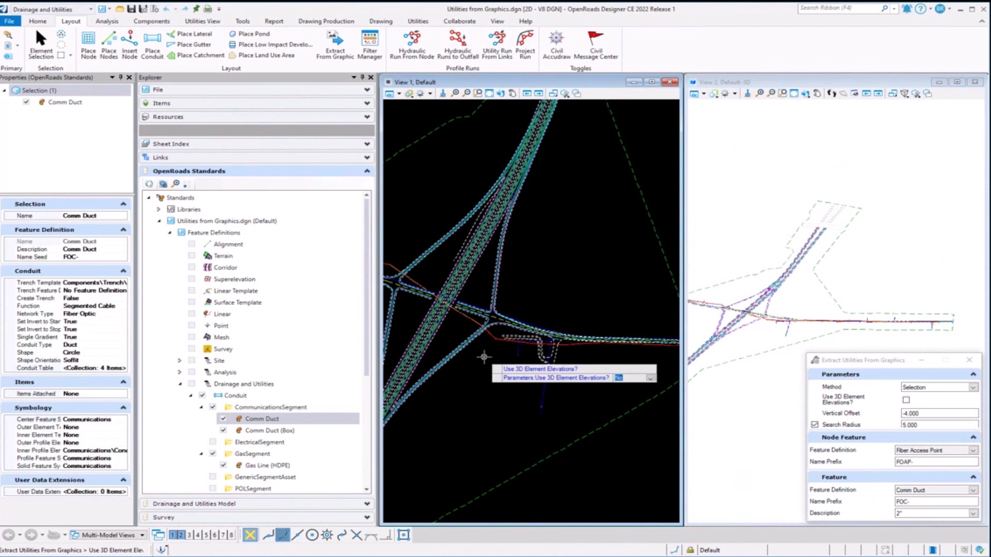
{"action": "left_click", "coordinate": [484, 357]}
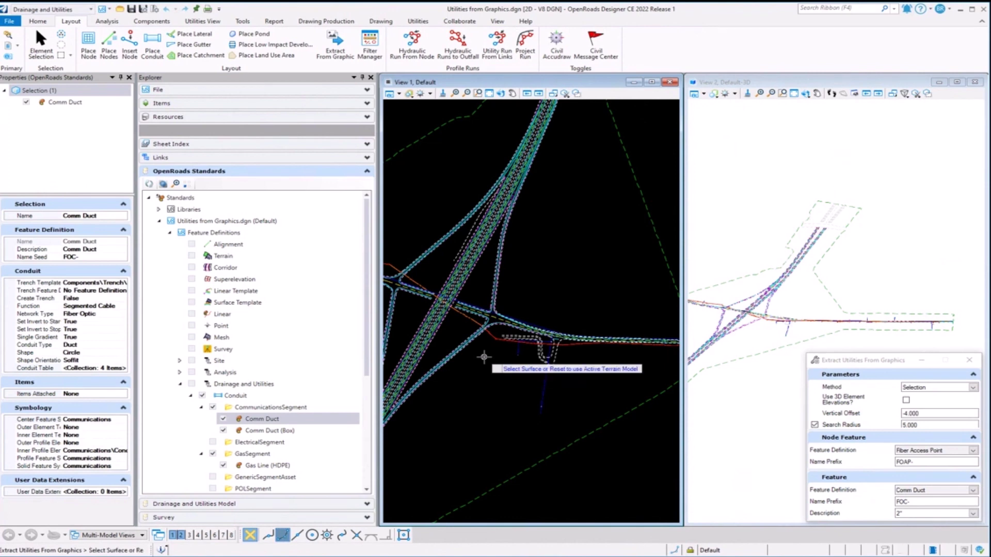
{"action": "left_click", "coordinate": [545, 457]}
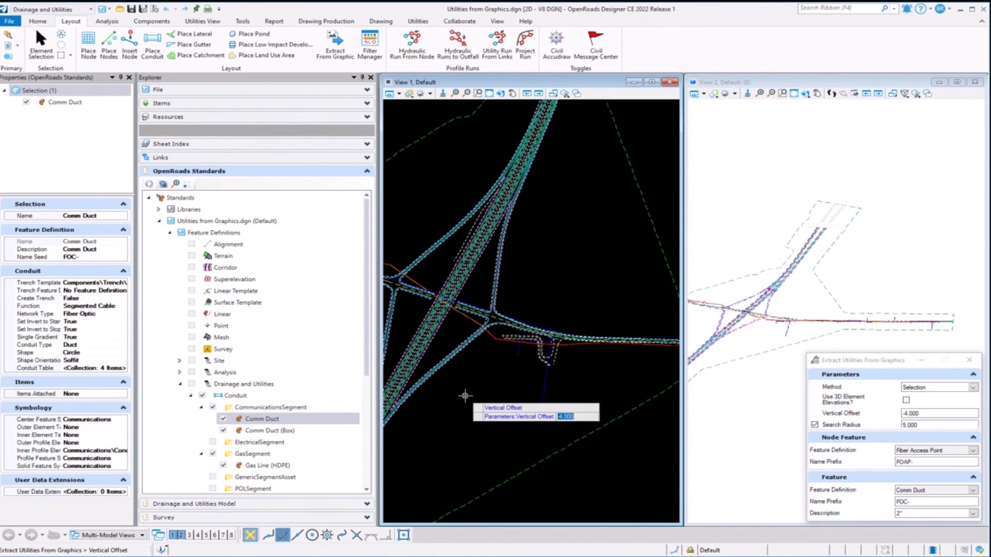
{"action": "left_click", "coordinate": [465, 396]}
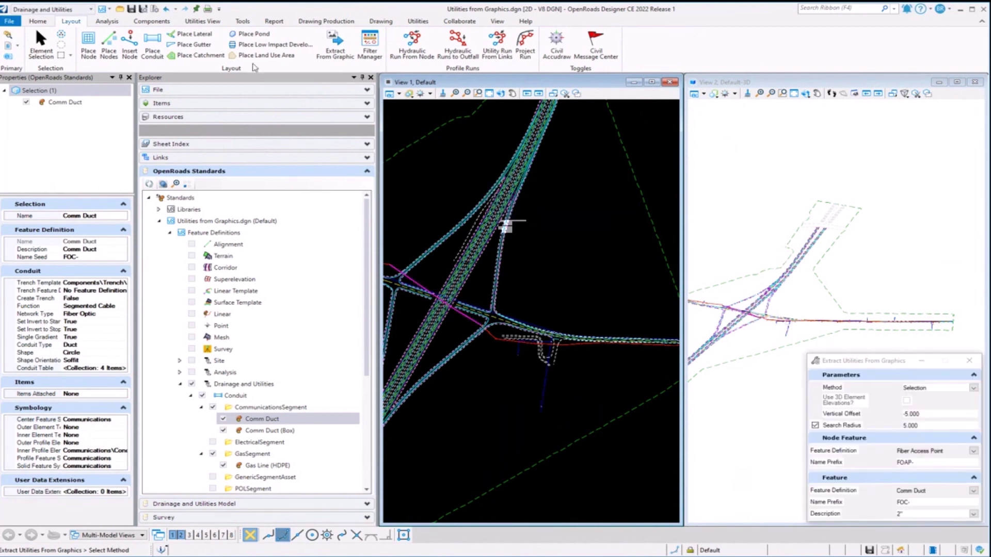
Select the new FOC- conduit in View 1 to show its link properties
{"action": "left_click", "coordinate": [458, 330]}
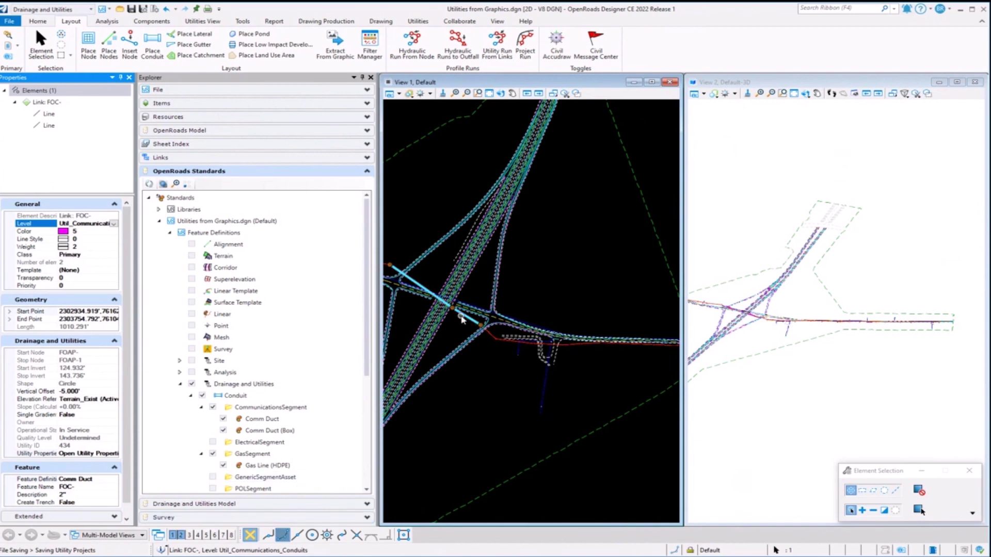
Show the FOC- profile model in View 3, zoom in, and select its profile line
{"action": "left_click", "coordinate": [189, 535]}
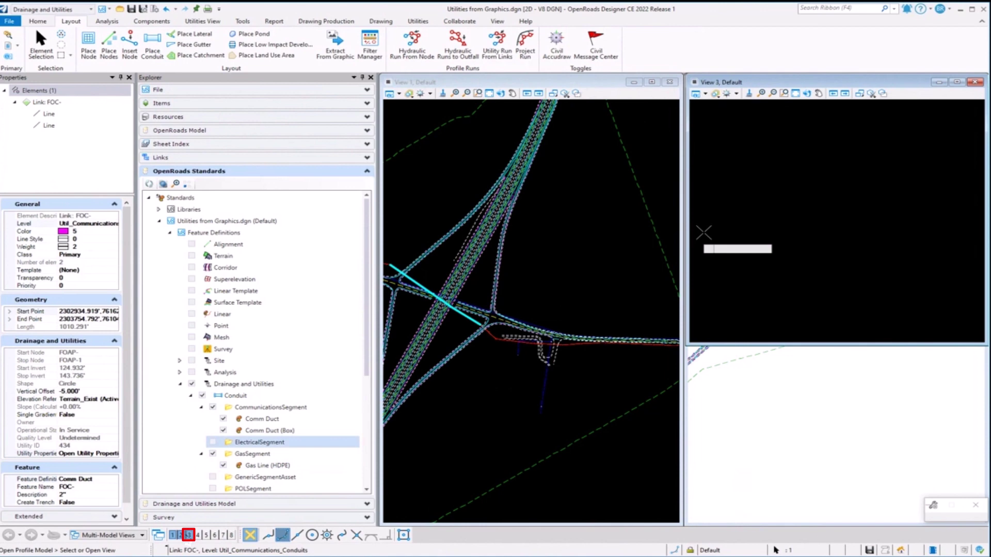
{"action": "left_click", "coordinate": [723, 221]}
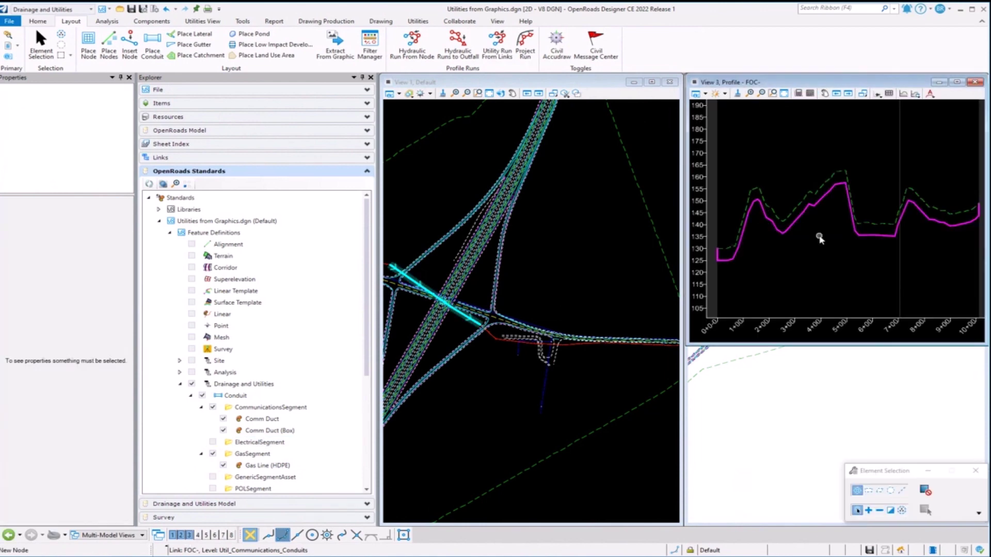
{"action": "scroll", "coordinate": [804, 232], "scroll_direction": "up", "scroll_amount": 2}
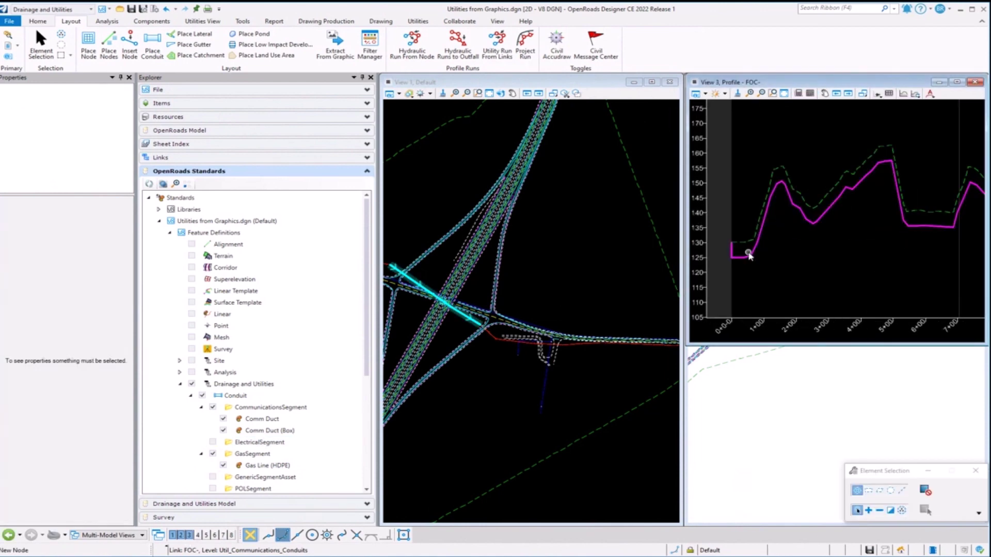
{"action": "scroll", "coordinate": [749, 256], "scroll_direction": "up", "scroll_amount": 1}
{"action": "scroll", "coordinate": [749, 255], "scroll_direction": "up", "scroll_amount": 3}
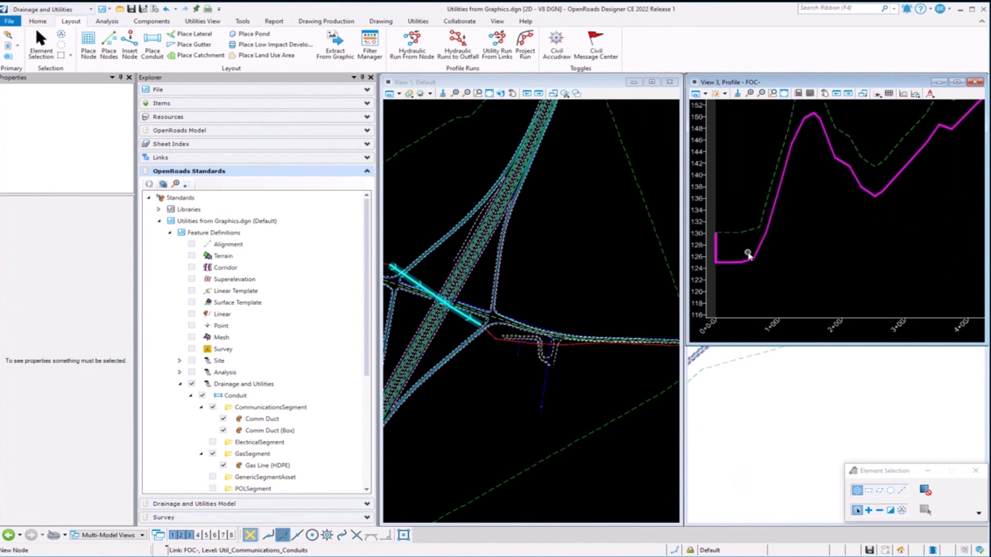
{"action": "scroll", "coordinate": [798, 264], "scroll_direction": "down", "scroll_amount": 1}
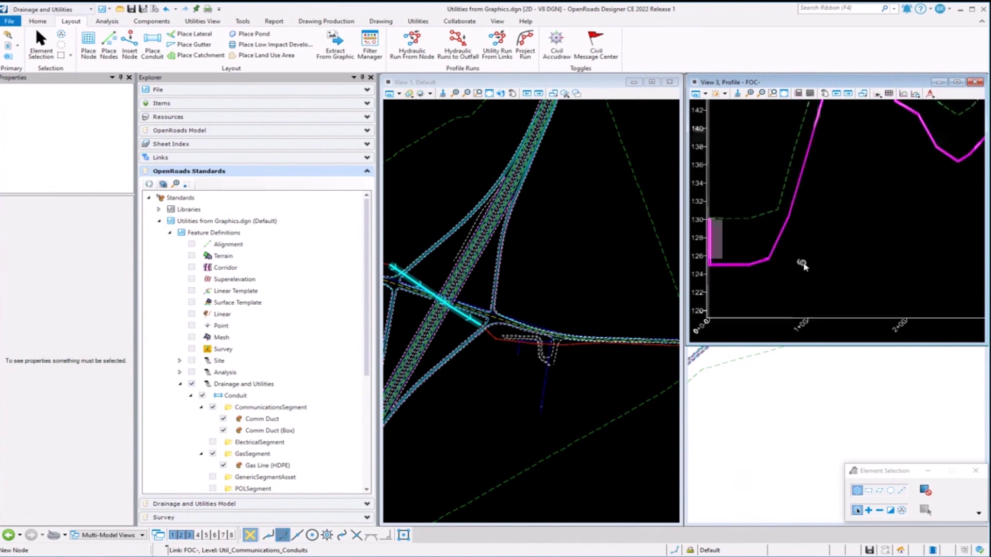
{"action": "left_click", "coordinate": [734, 263]}
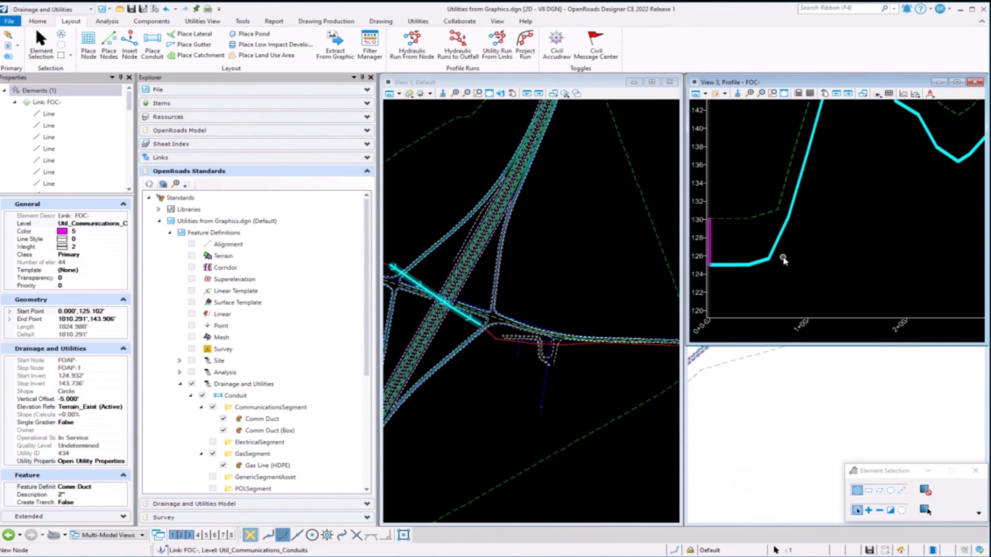
Switch to the OpenRoads Modeling workflow and load the FOC- profile into the Table Editor
{"action": "left_click", "coordinate": [90, 9]}
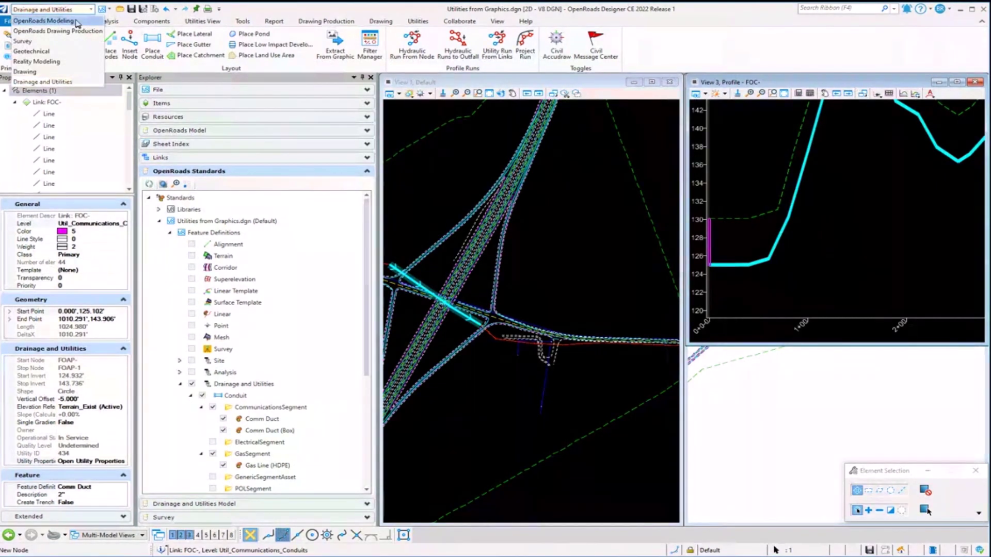
{"action": "left_click", "coordinate": [44, 21]}
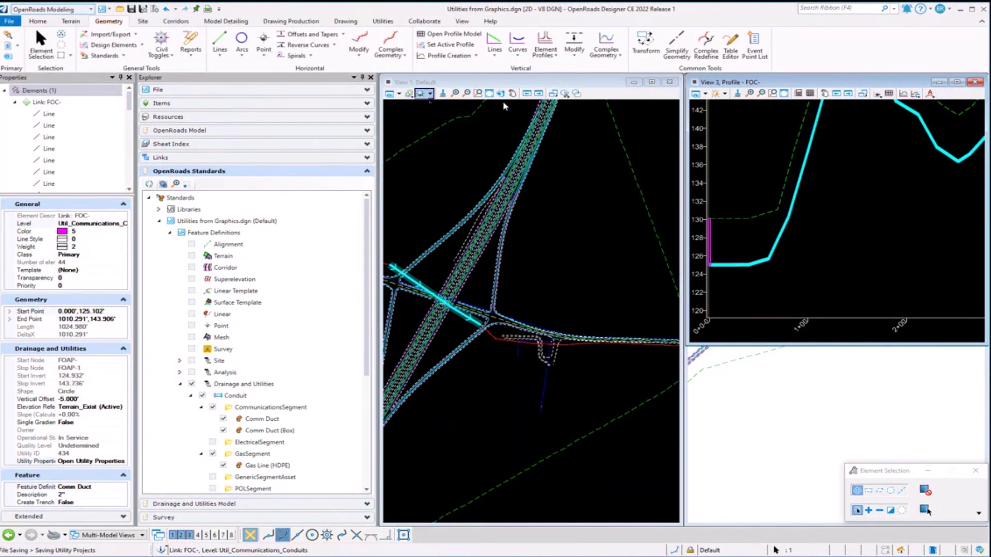
{"action": "left_click", "coordinate": [730, 47]}
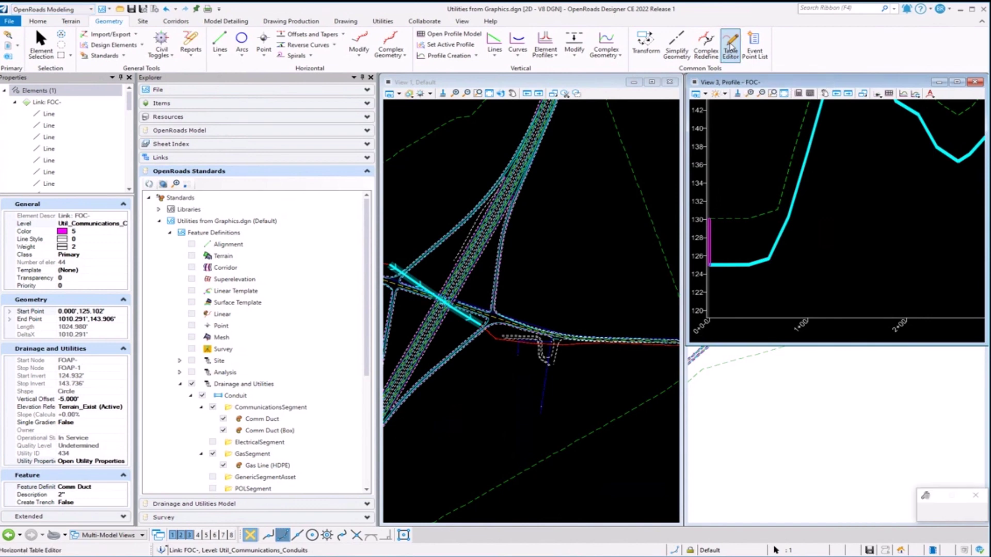
{"action": "left_click", "coordinate": [748, 262]}
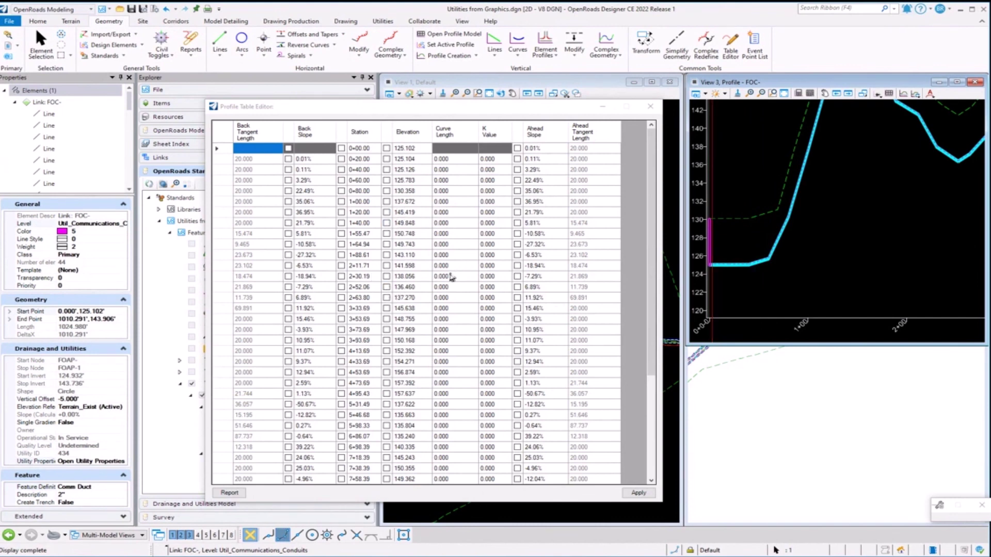
Delete the PVI rows at 2+30.19 and 2+63.80 and apply the table edits
{"action": "scroll", "coordinate": [824, 233], "scroll_direction": "down", "scroll_amount": 2}
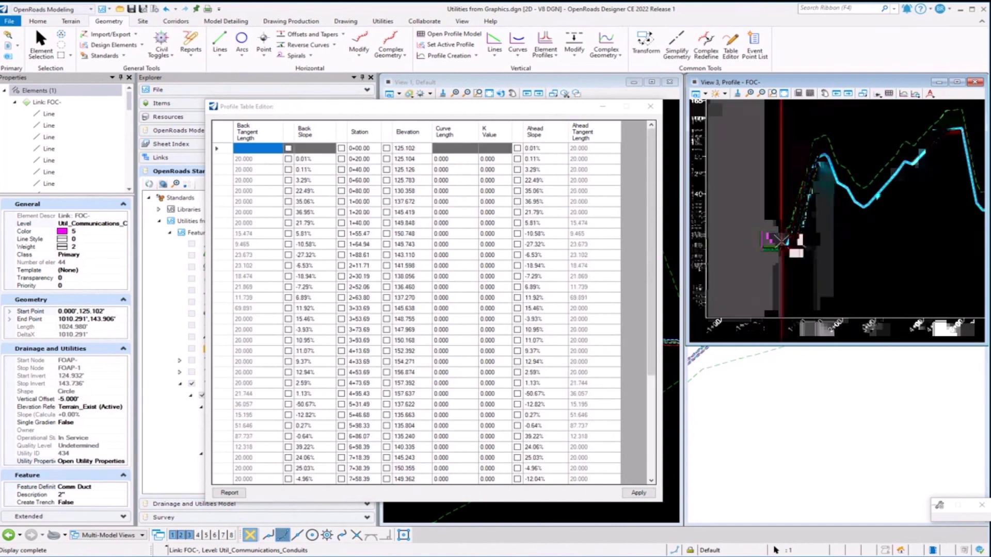
{"action": "scroll", "coordinate": [867, 196], "scroll_direction": "up", "scroll_amount": 3}
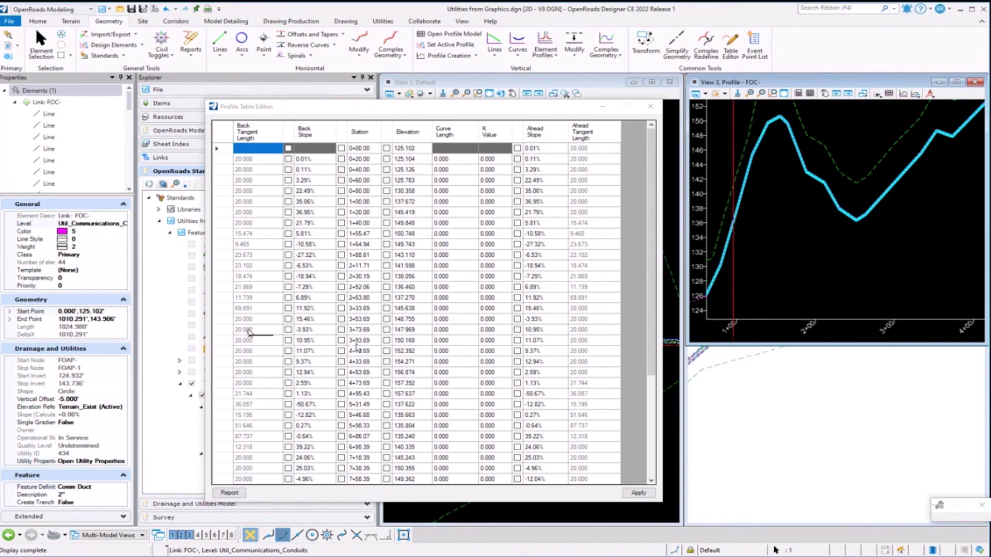
{"action": "left_click", "coordinate": [222, 277]}
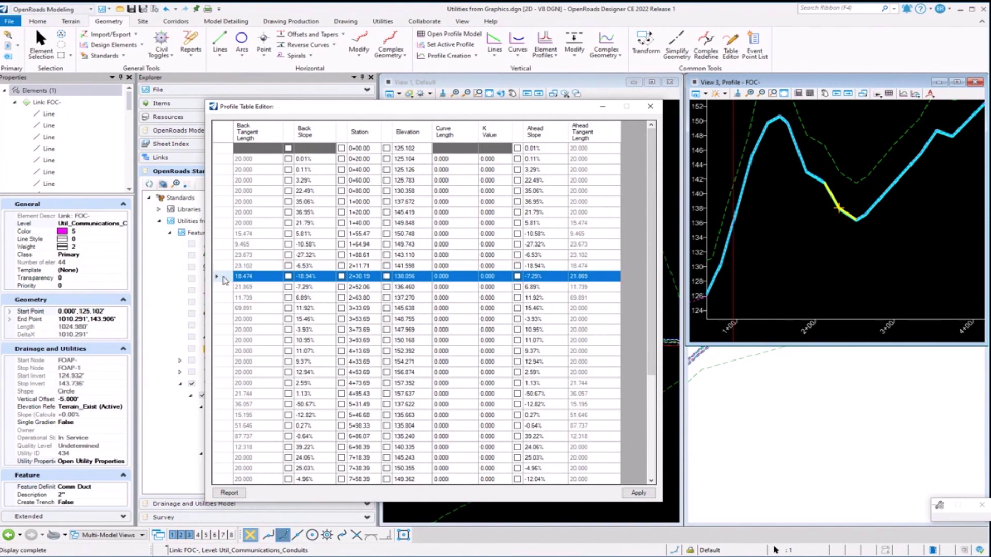
{"action": "right_click", "coordinate": [225, 279]}
{"action": "left_click", "coordinate": [244, 300]}
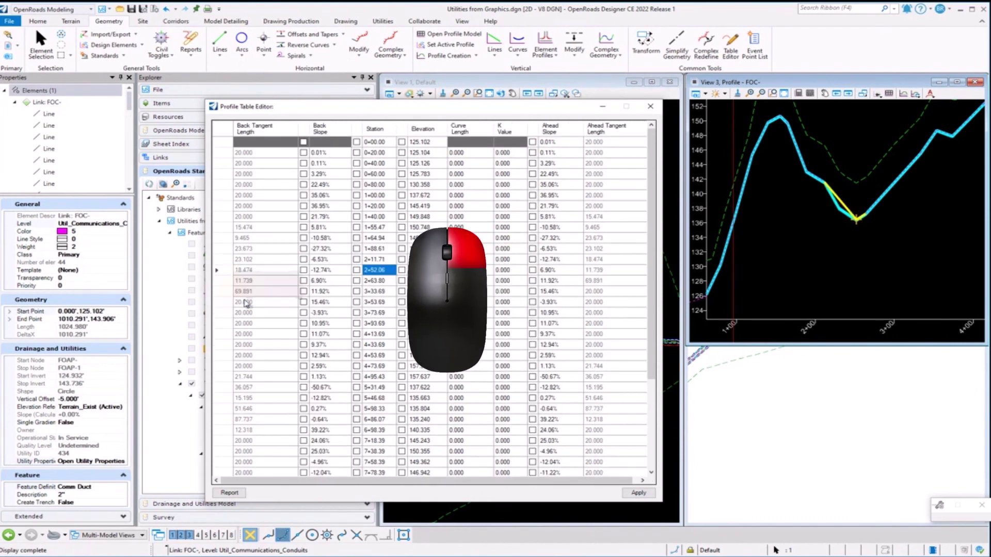
{"action": "right_click", "coordinate": [226, 273]}
{"action": "left_click", "coordinate": [244, 298]}
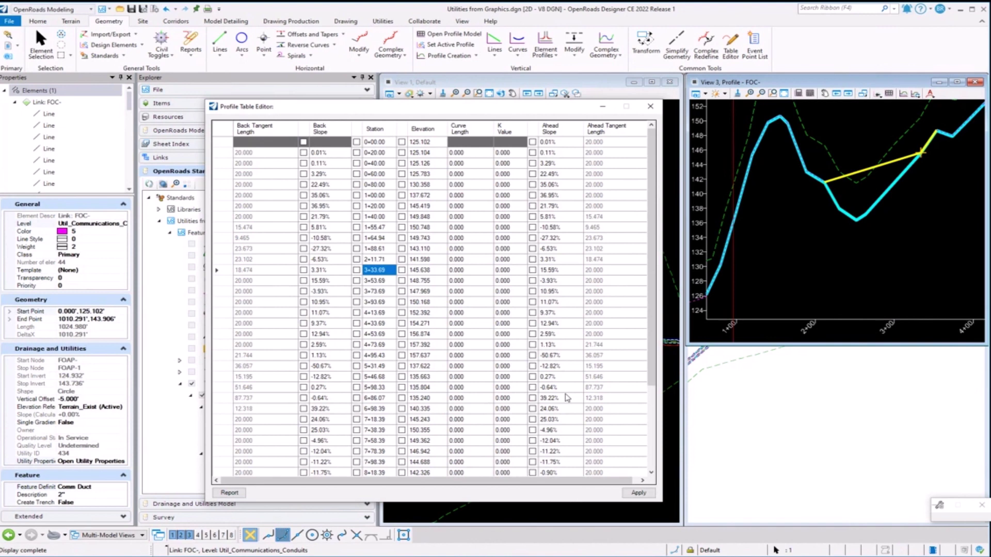
{"action": "left_click", "coordinate": [639, 493]}
Close the Profile Table Editor and save the project with Ctrl+S
{"action": "left_click", "coordinate": [650, 106]}
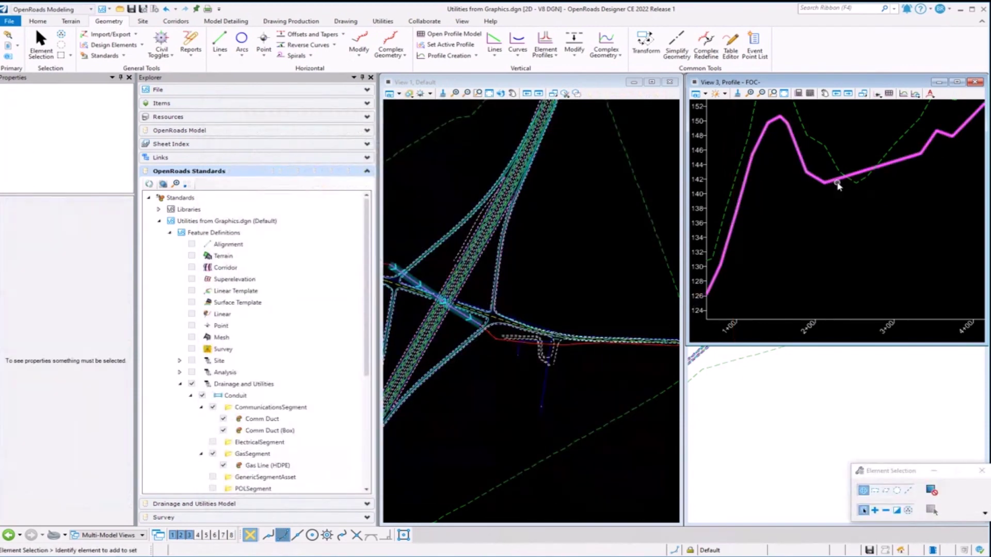
{"action": "mouse_move", "coordinate": [835, 180]}
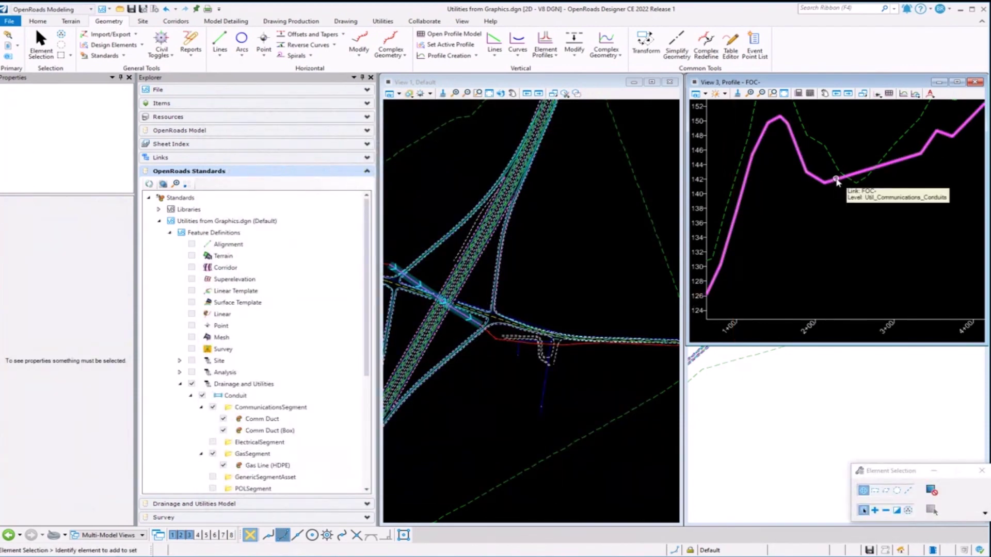
{"action": "key", "text": "ctrl+s"}
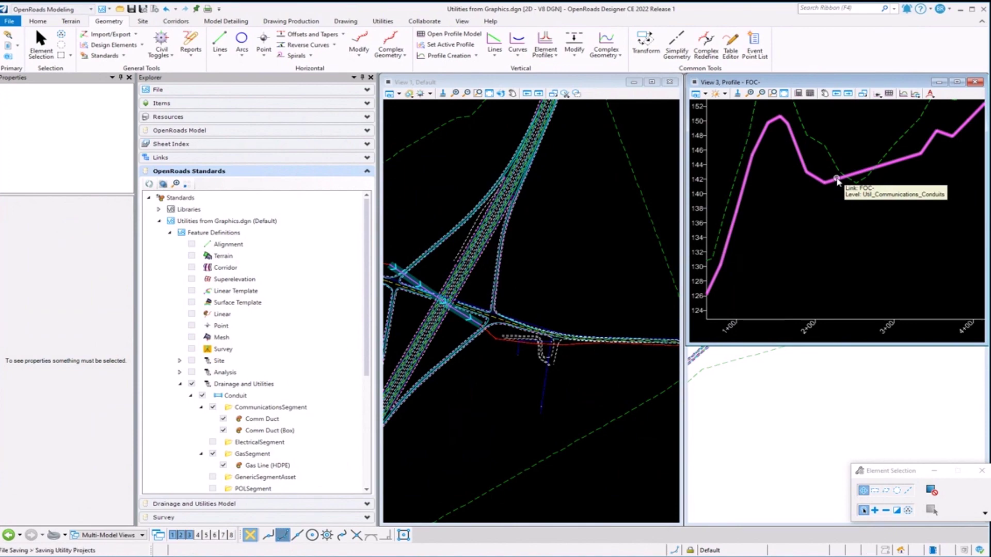